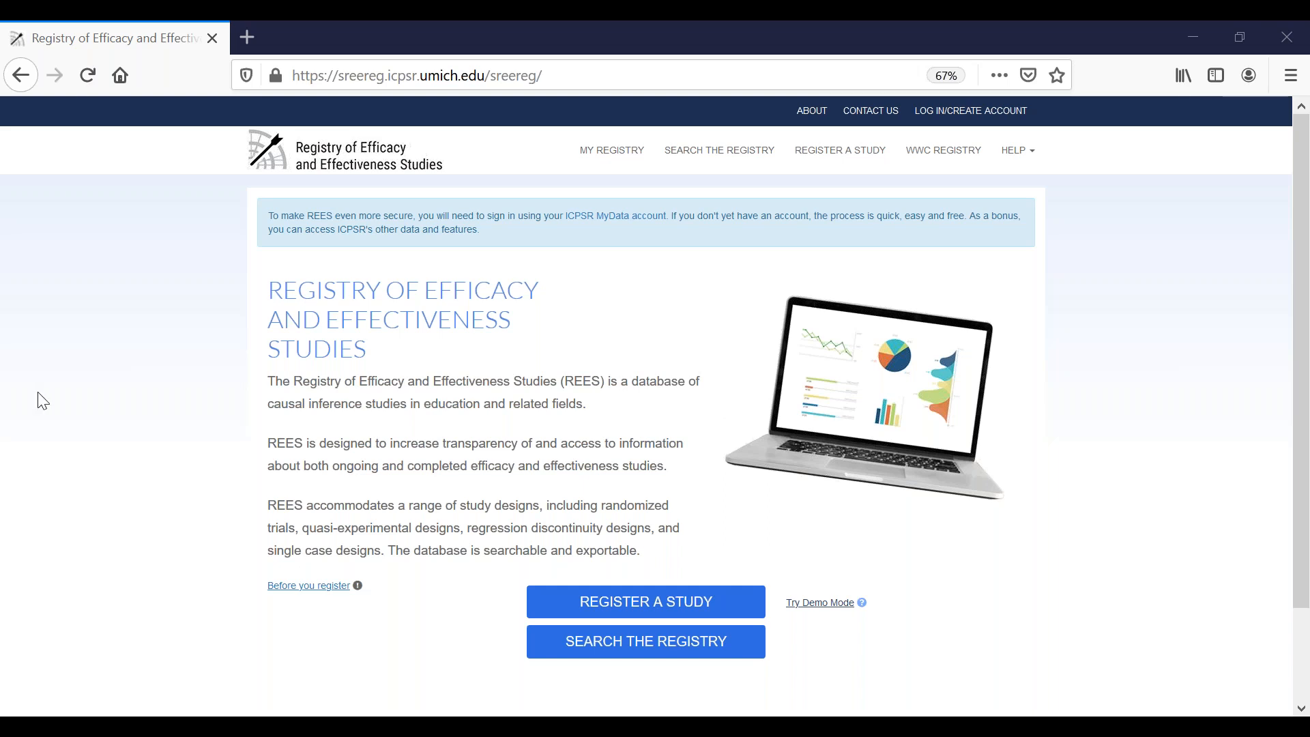
Step: Log into the registry with the saved MyData account and start registering a study
left_click(970, 116)
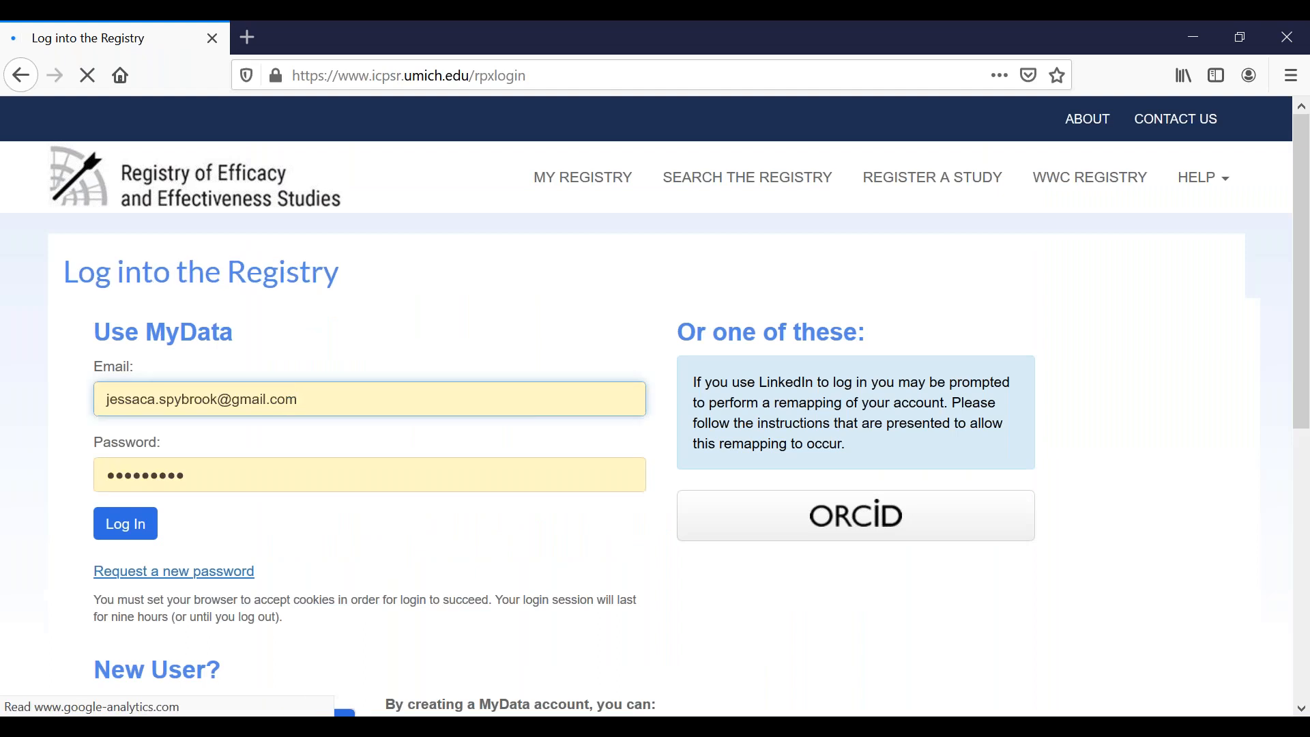
left_click(125, 536)
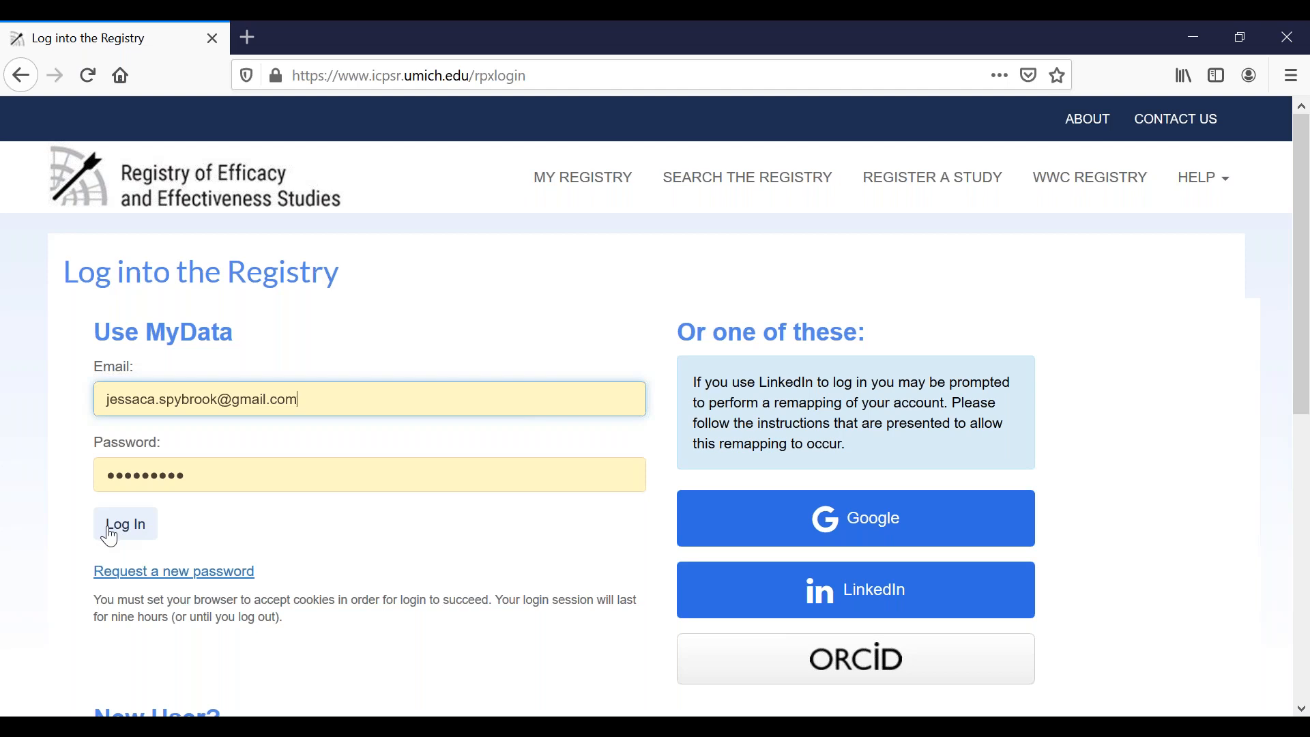
left_click(138, 529)
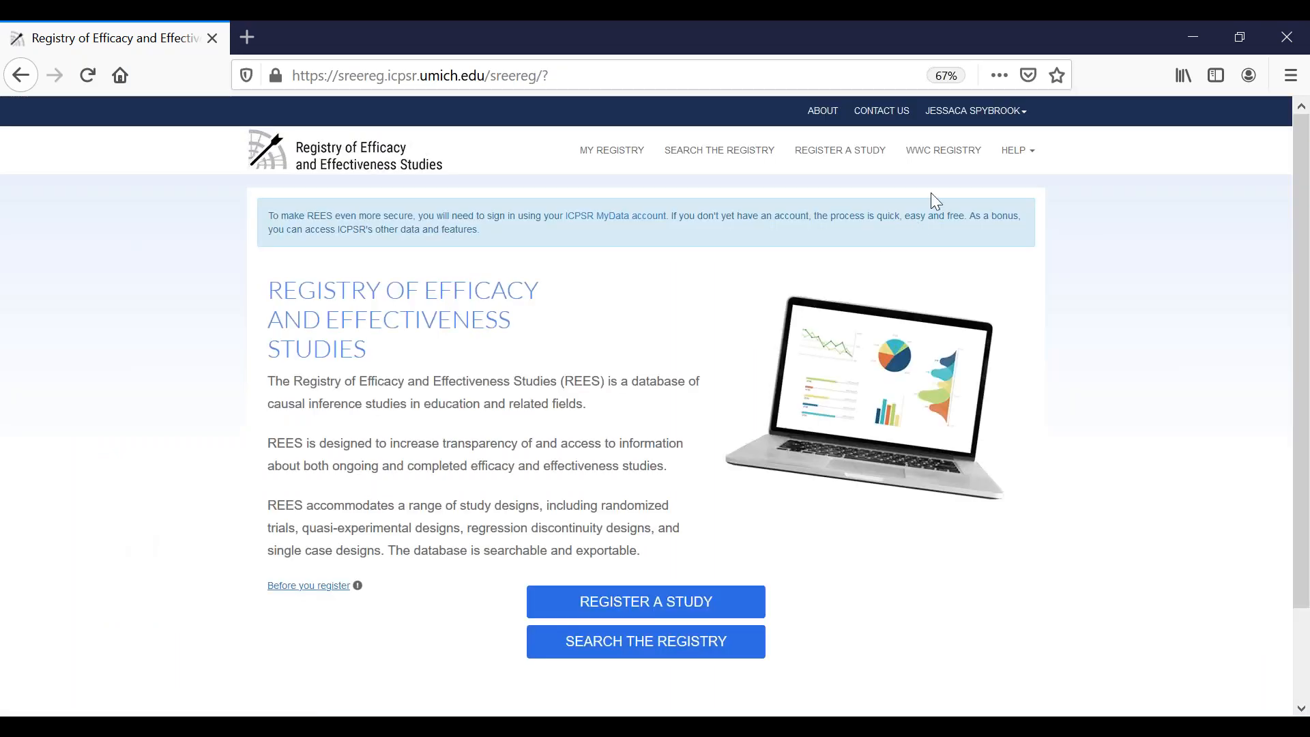
mouse_move(975, 115)
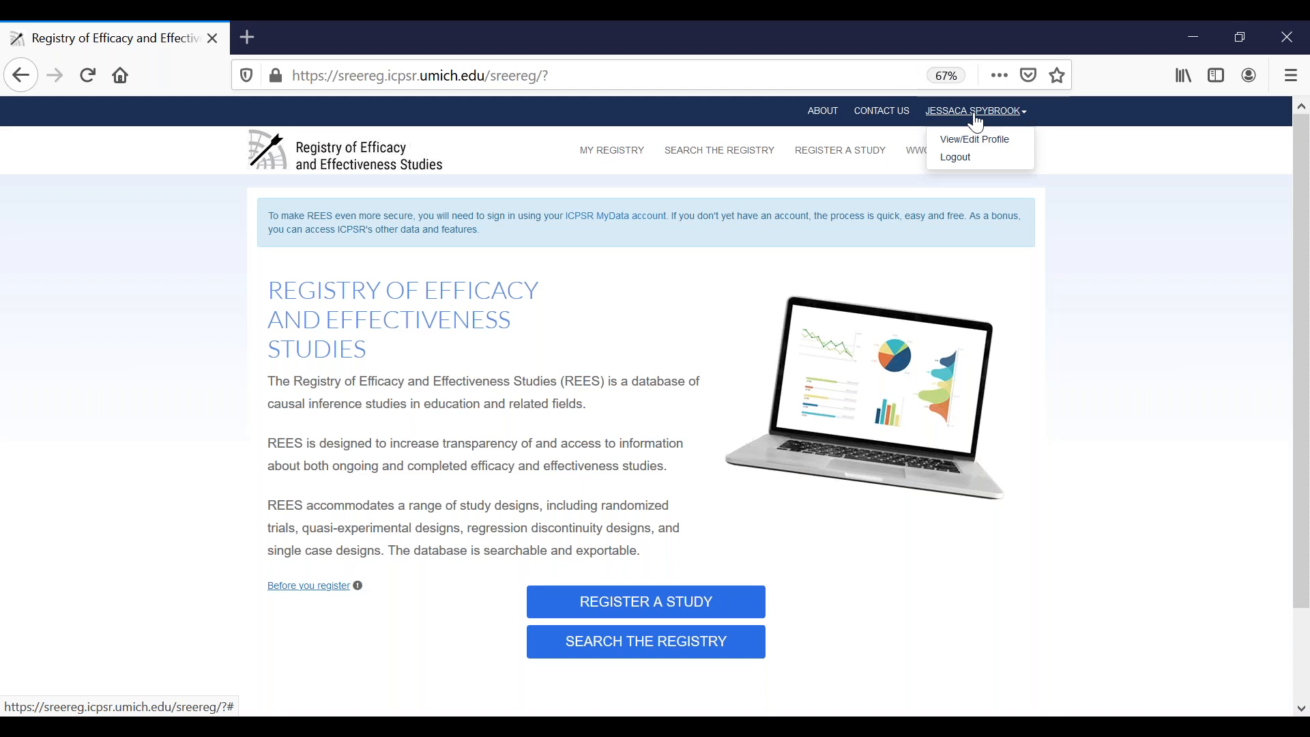
left_click(915, 164)
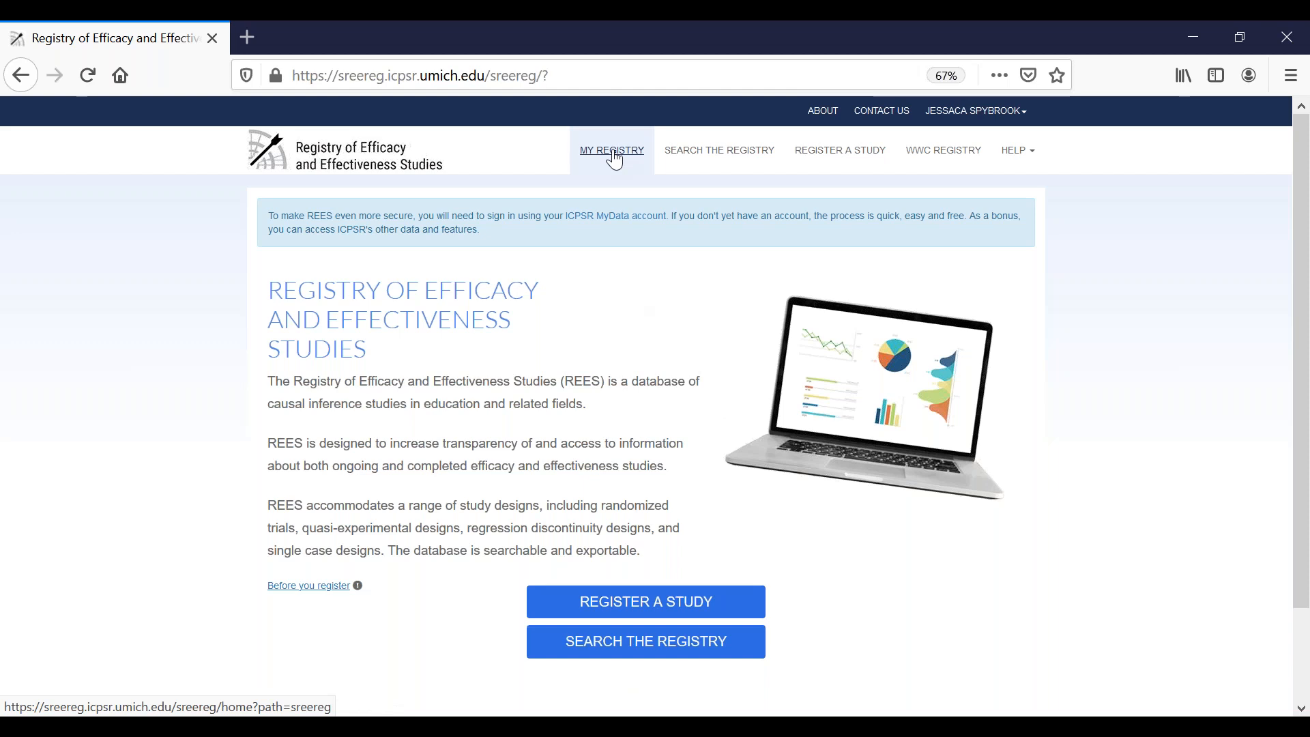
left_click(631, 607)
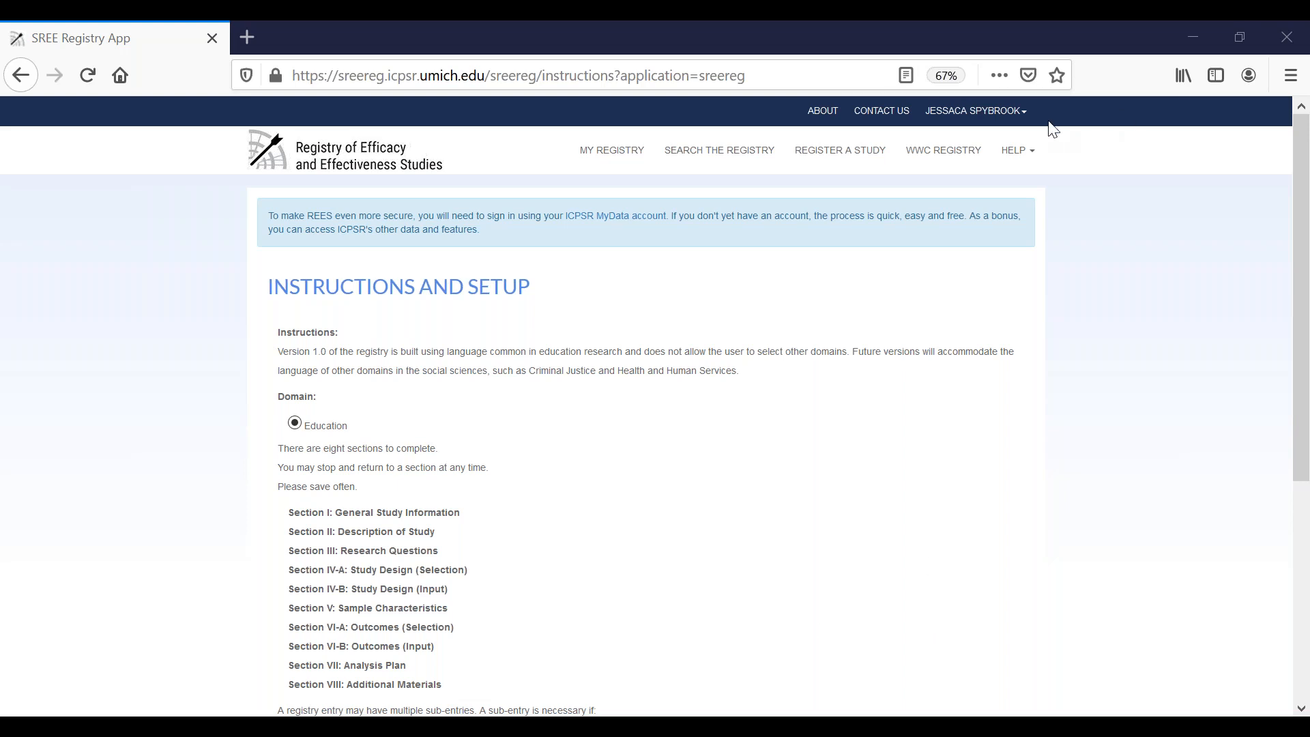
Step: Consult the Randomized Trial (RT) requirements in the Registry Entry Checklist and return to the Instructions and Setup page
left_click(1016, 151)
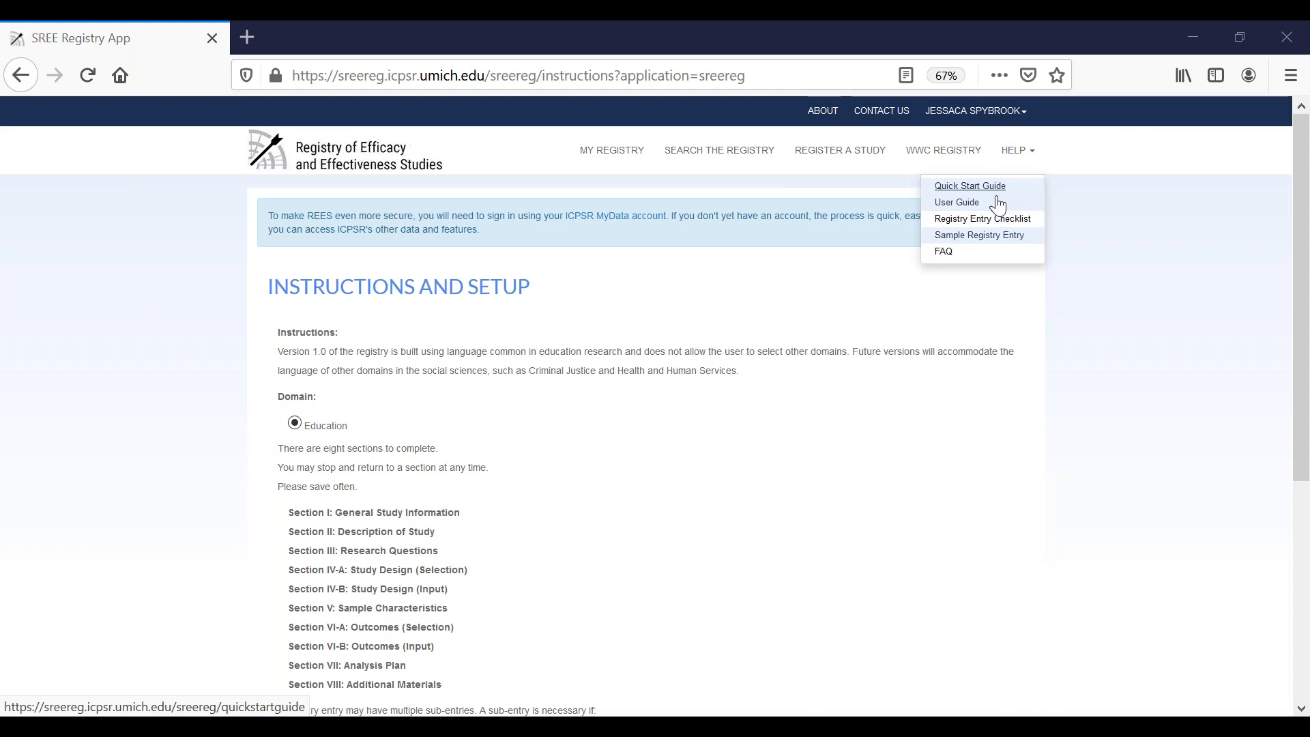
left_click(983, 223)
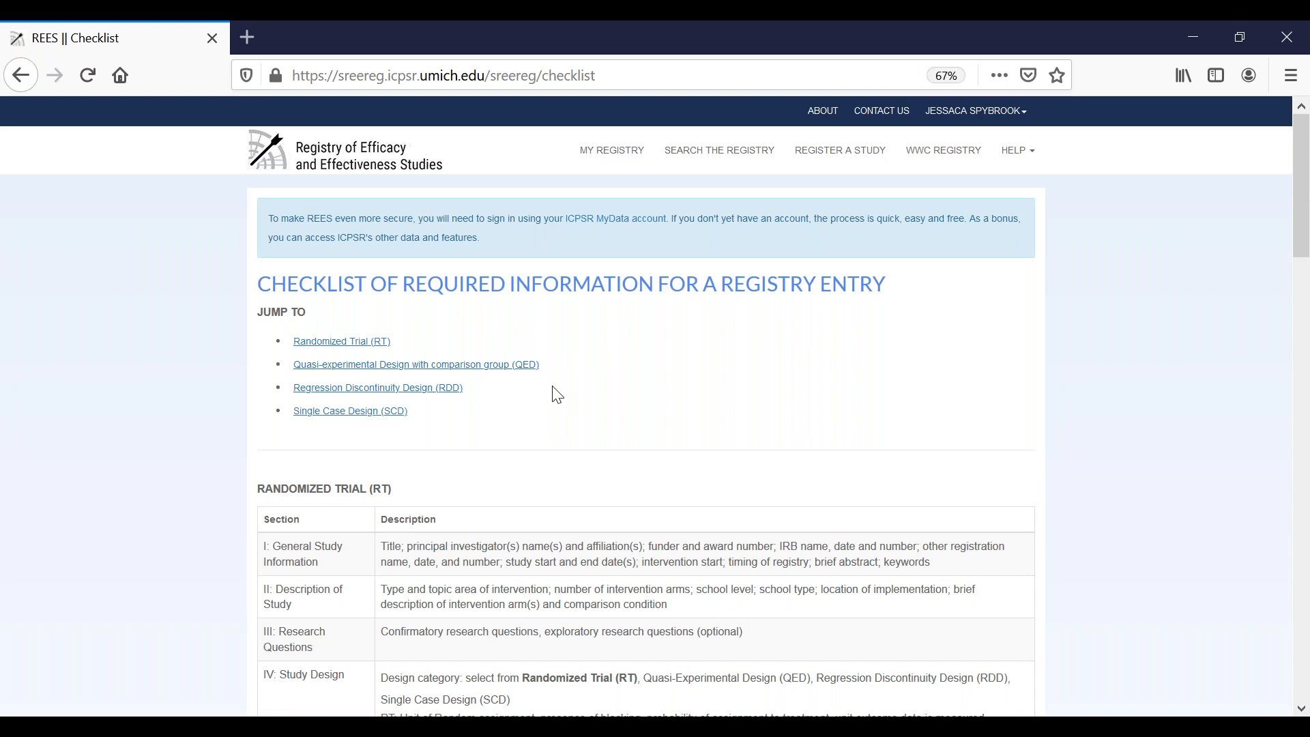
left_click(338, 345)
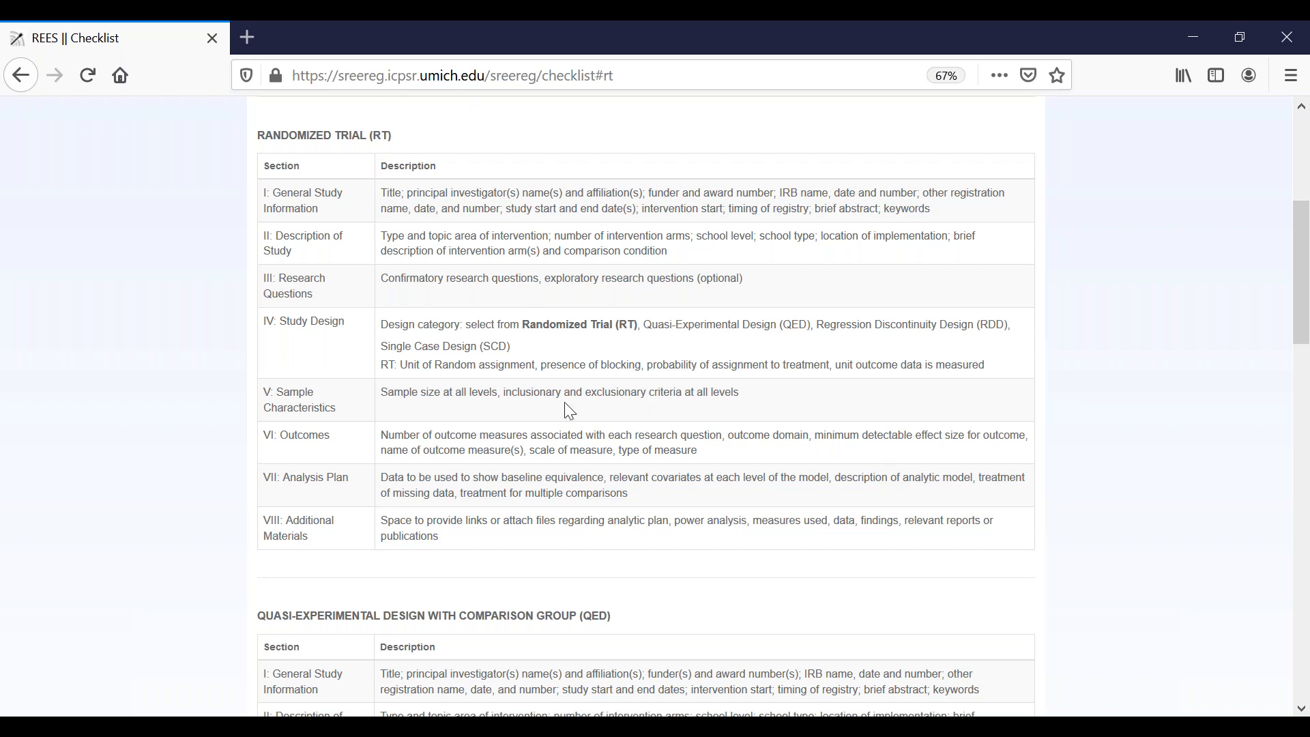
left_click(27, 73)
left_click(27, 74)
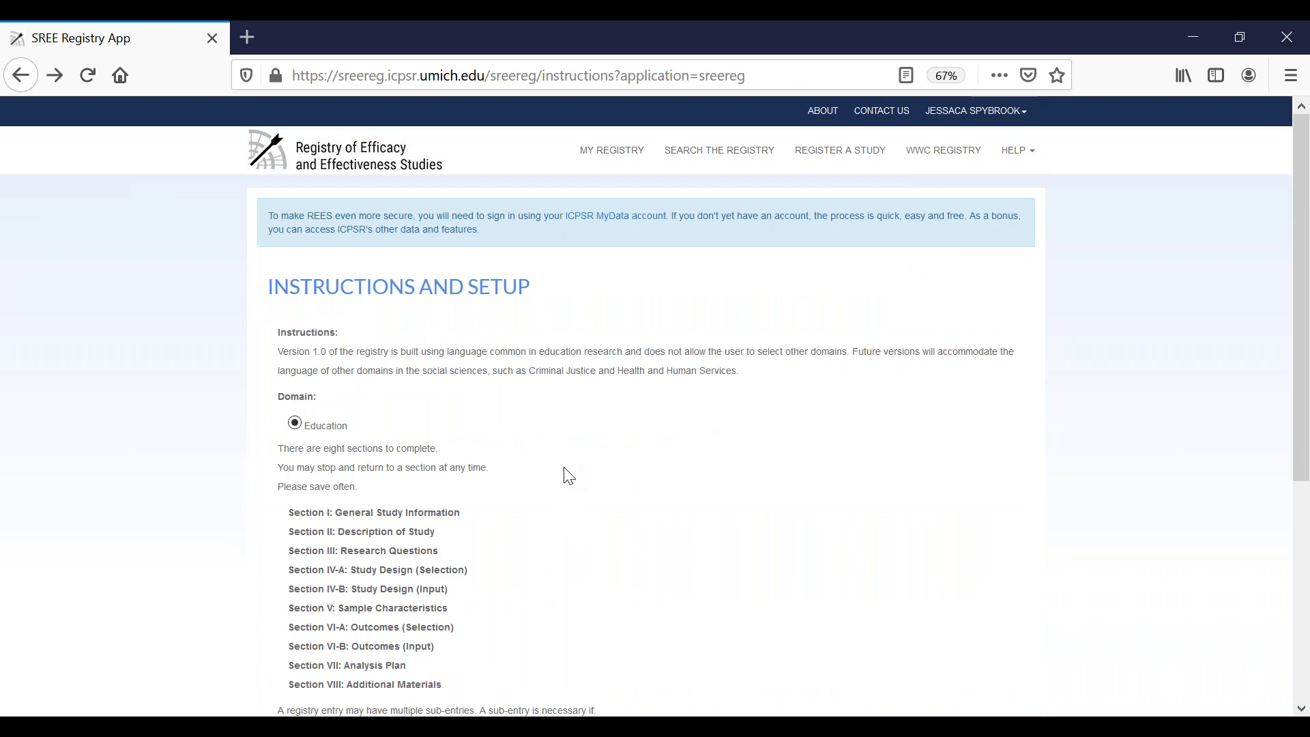
Step: Continue from the setup page to Section I with the Education domain and No for more than one entry
scroll(570, 475, "down", 2)
scroll(572, 475, "down", 2)
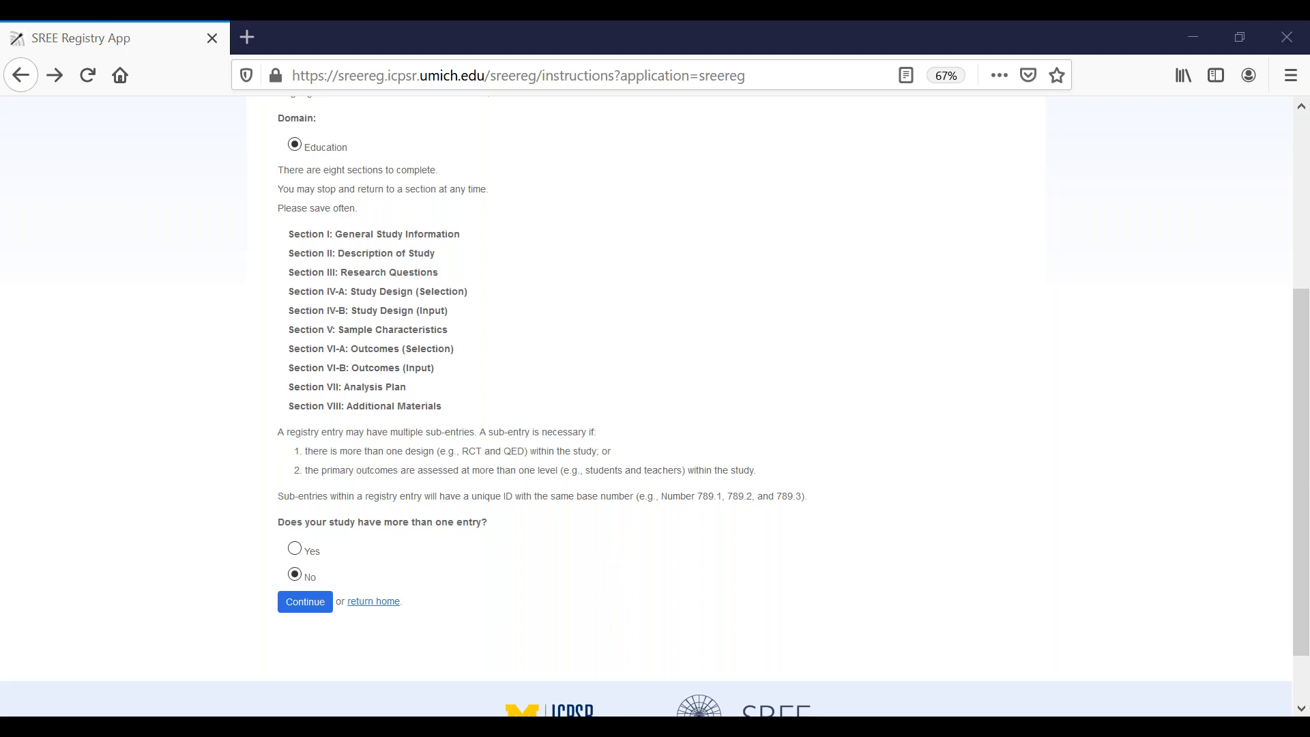
left_click(306, 601)
left_click(306, 602)
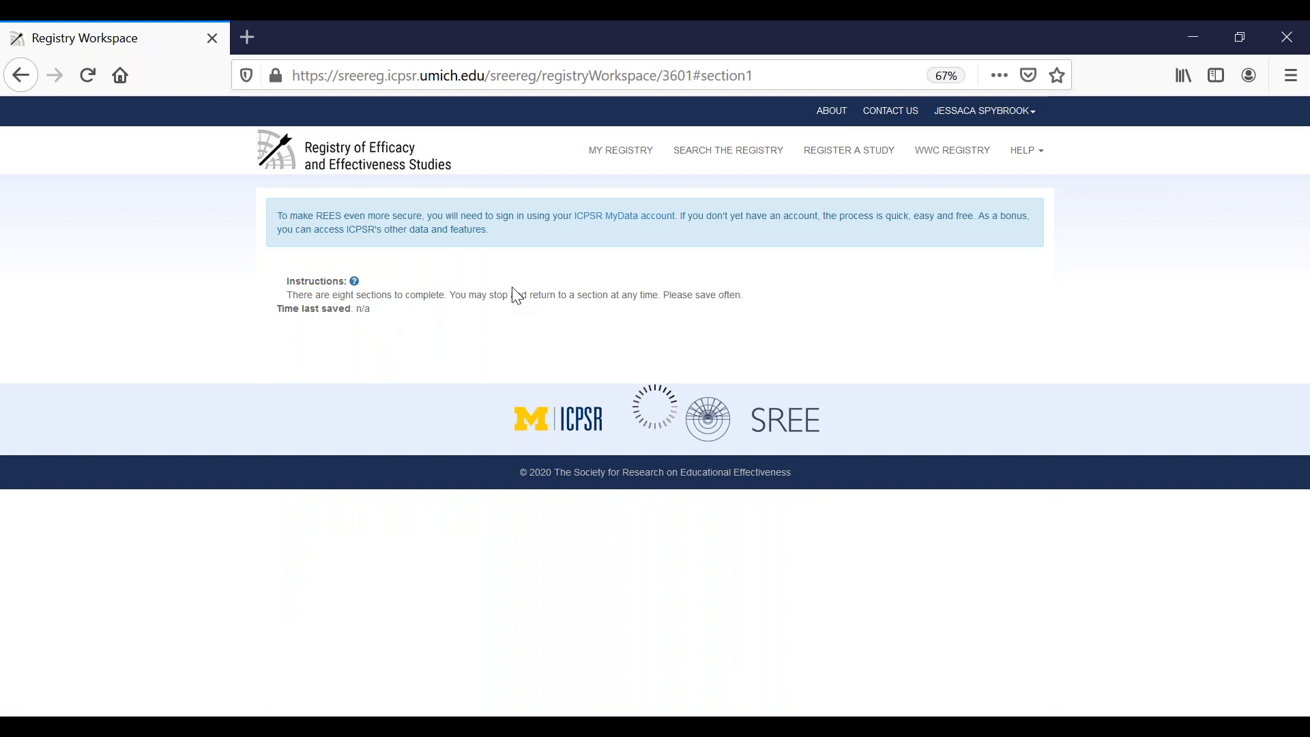
Step: Set the study title to the registrant's short first name followed by "demo"
left_click(369, 405)
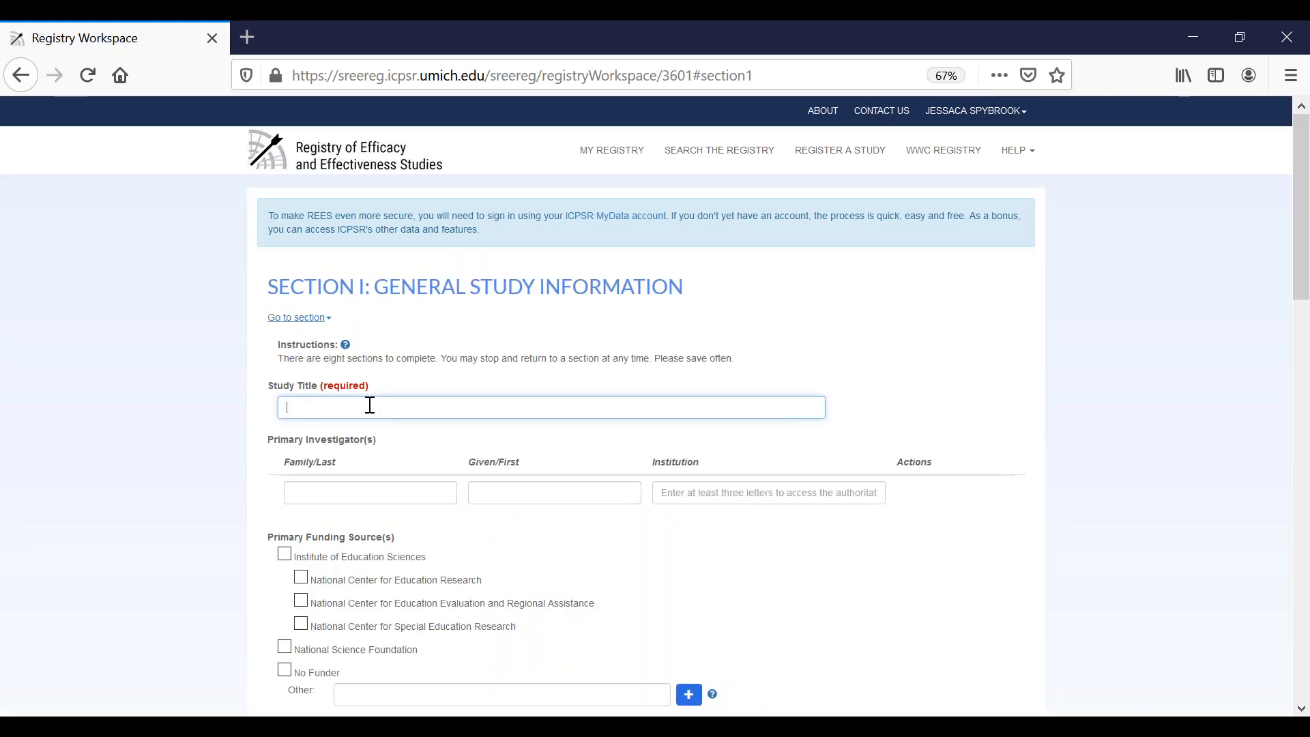
type("Jess demo")
left_click(934, 387)
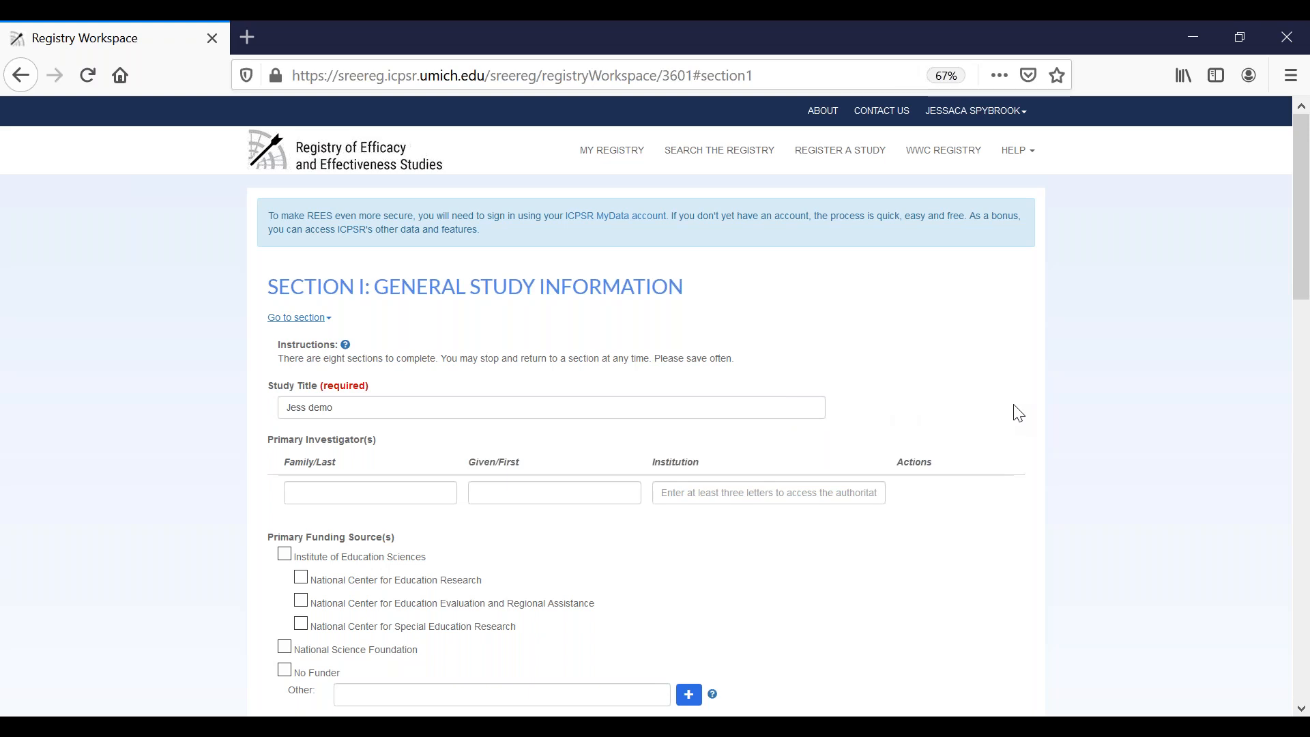
Step: Review the Section I: General Study Information fields, from the primary investigators down to the save, download and publish options
scroll(1015, 411, "down", 2)
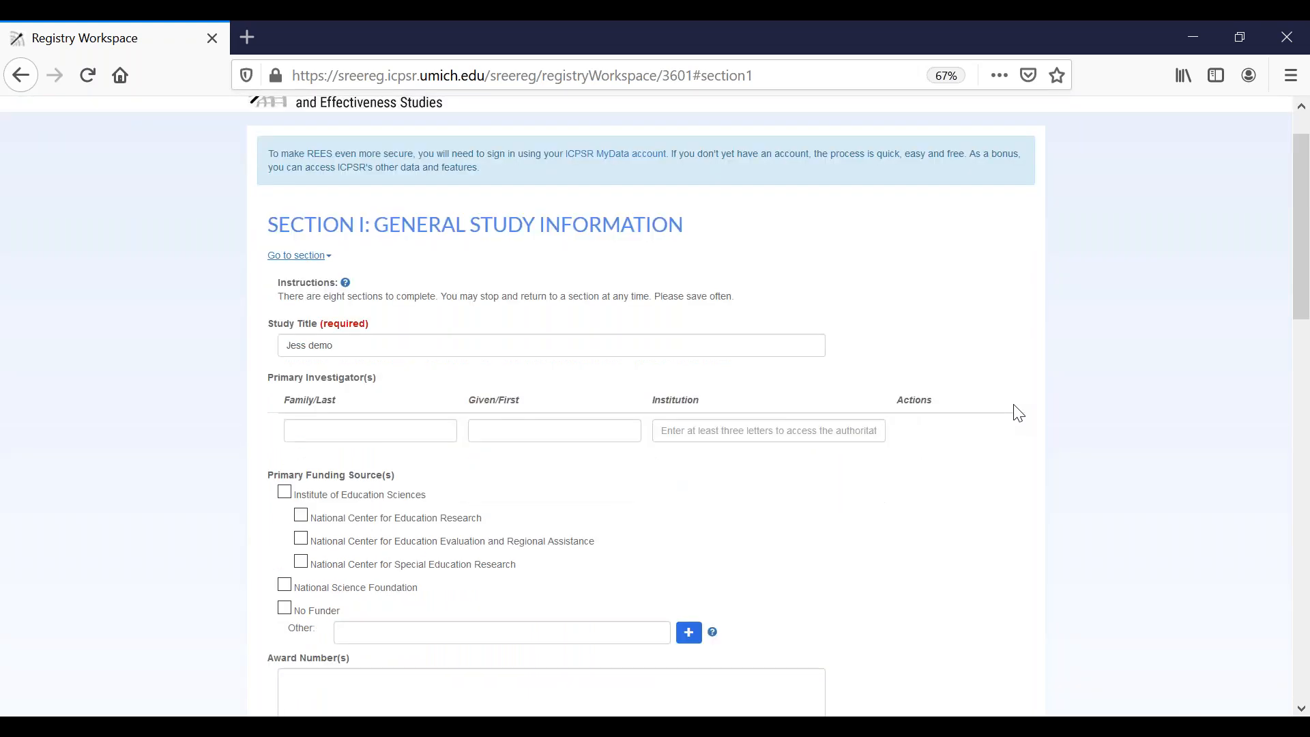
scroll(863, 491, "down", 5)
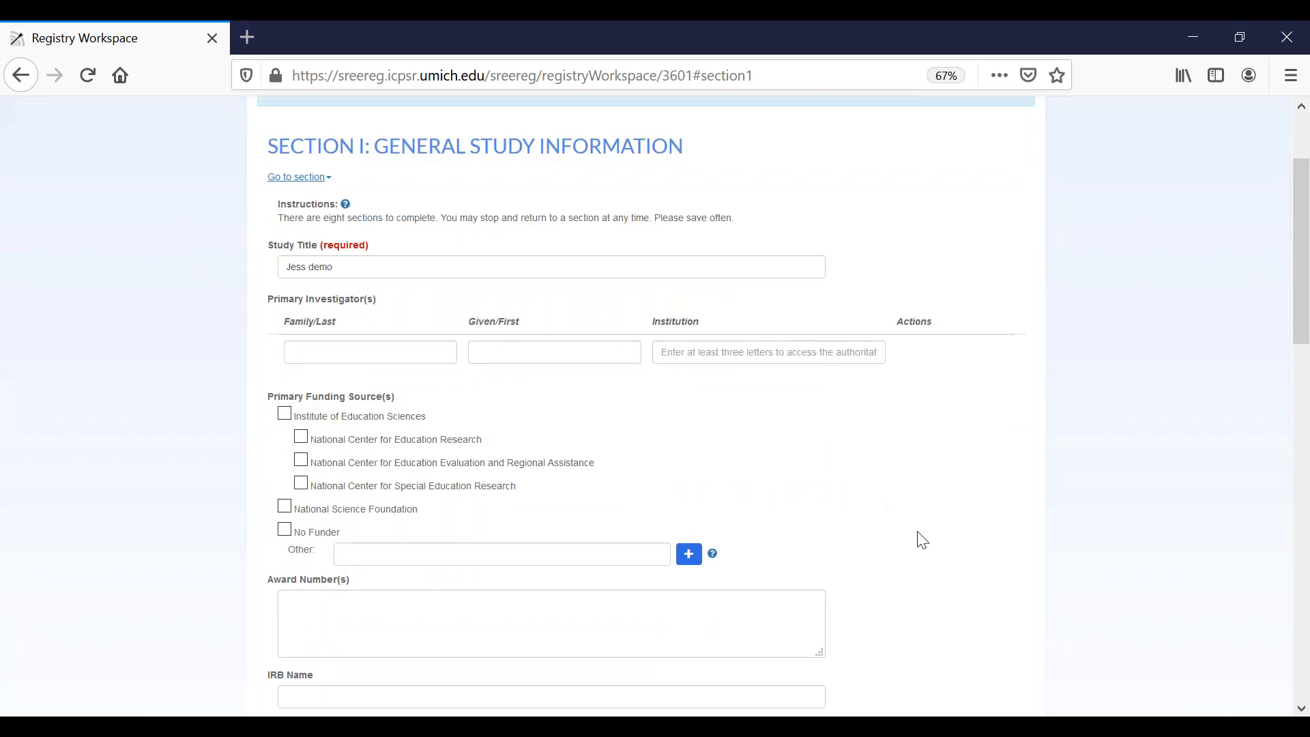
scroll(942, 527, "down", 1)
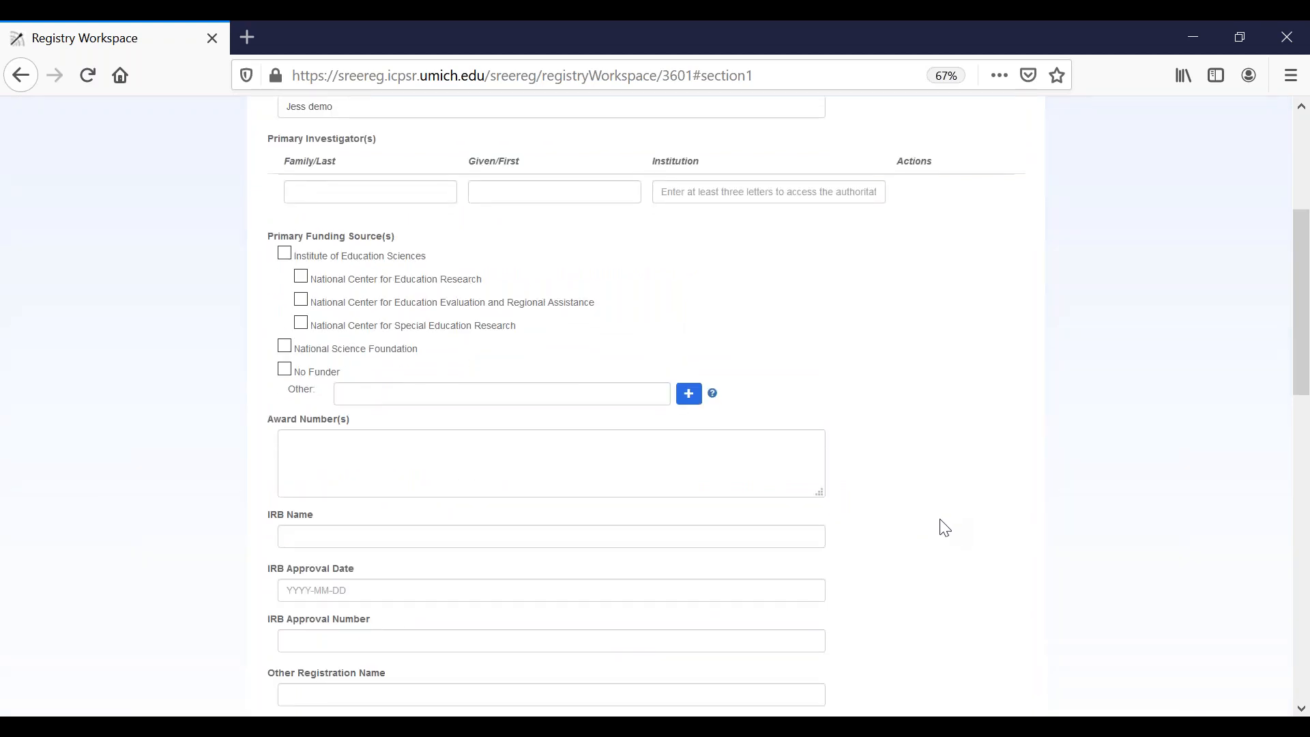
scroll(944, 528, "down", 5)
scroll(958, 523, "down", 15)
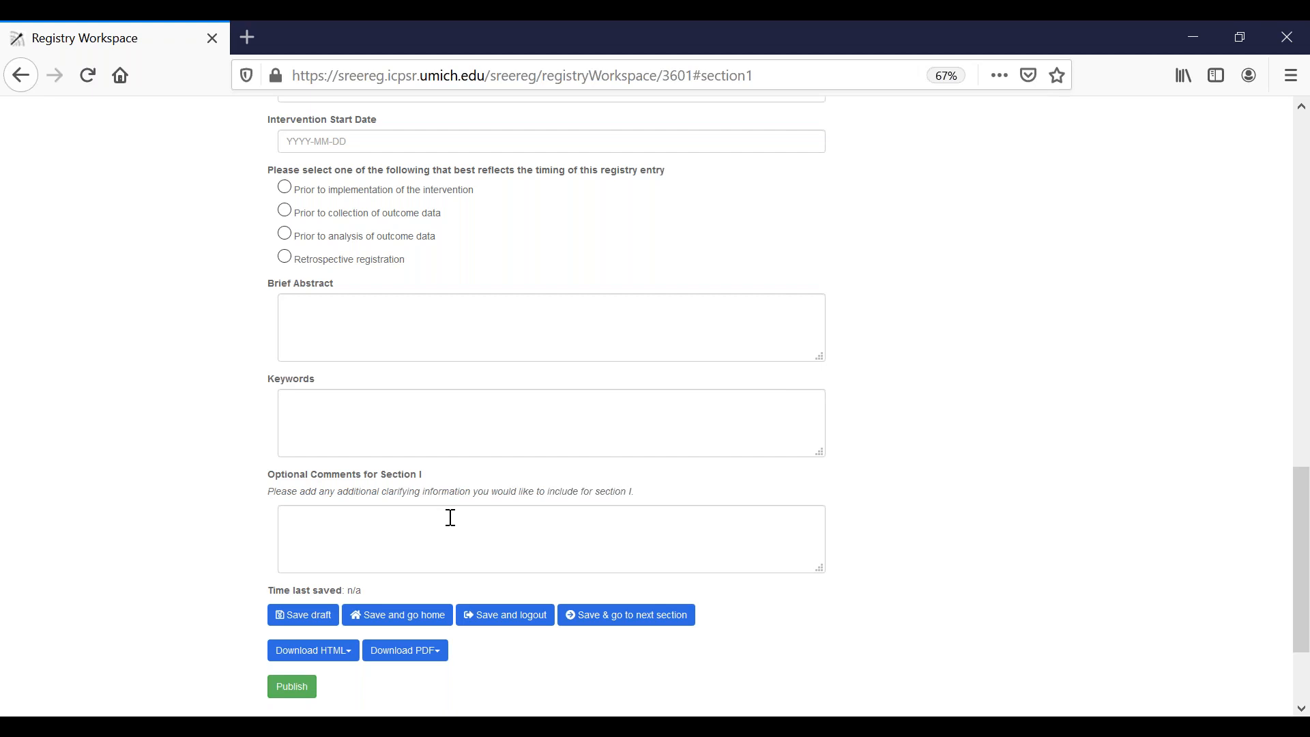
scroll(890, 535, "down", 1)
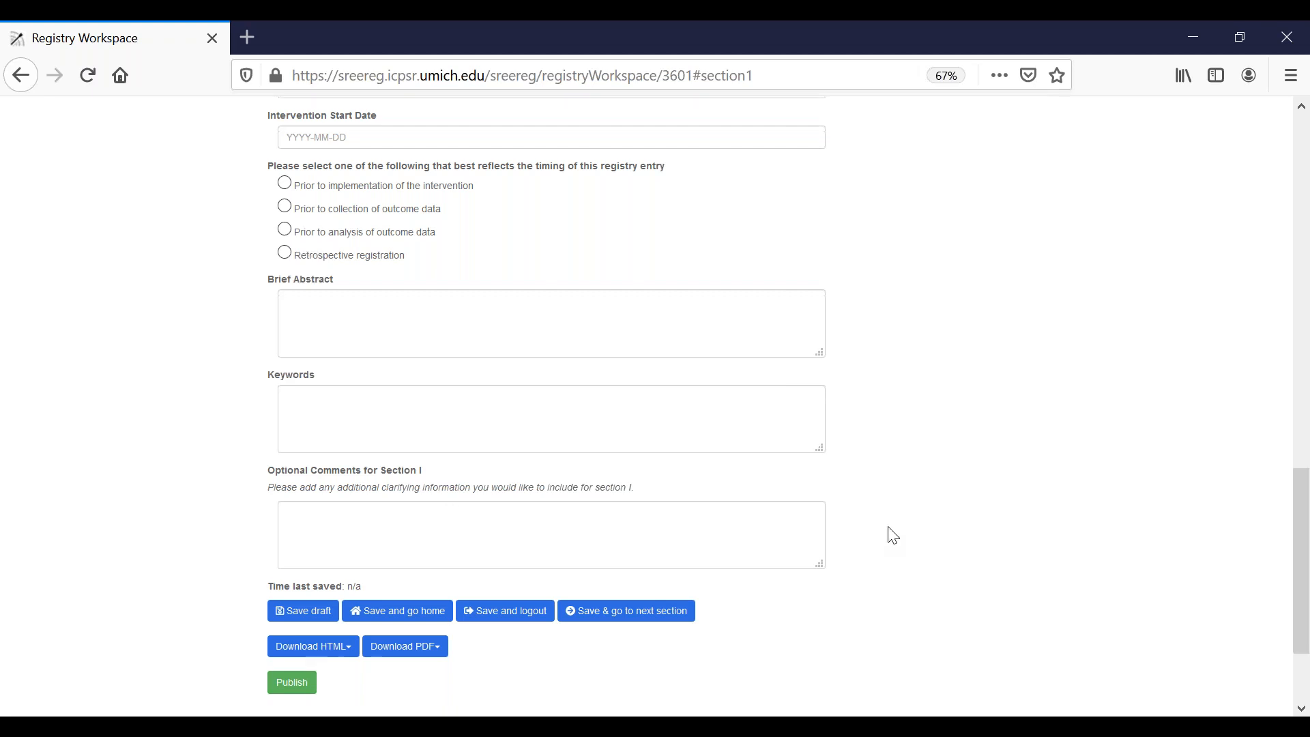
scroll(745, 532, "down", 2)
scroll(477, 491, "down", 2)
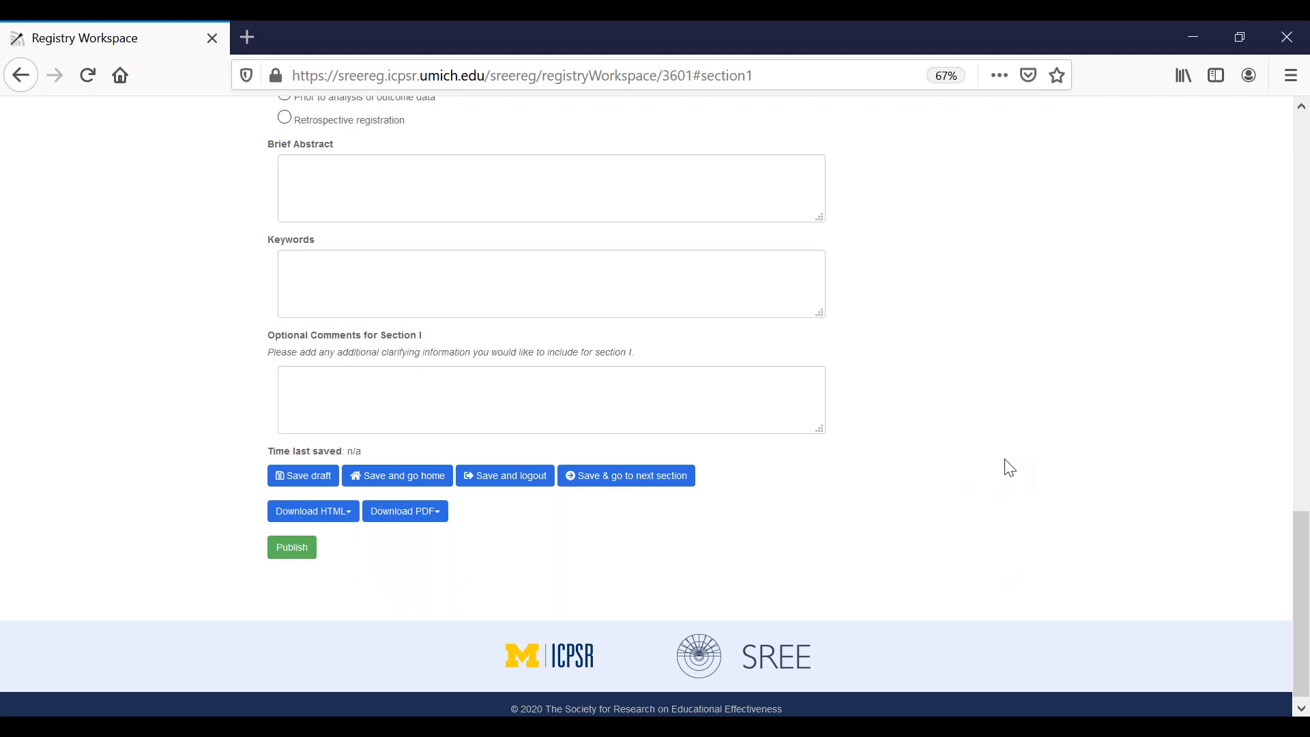
scroll(1002, 469, "up", 3)
scroll(1004, 469, "up", 10)
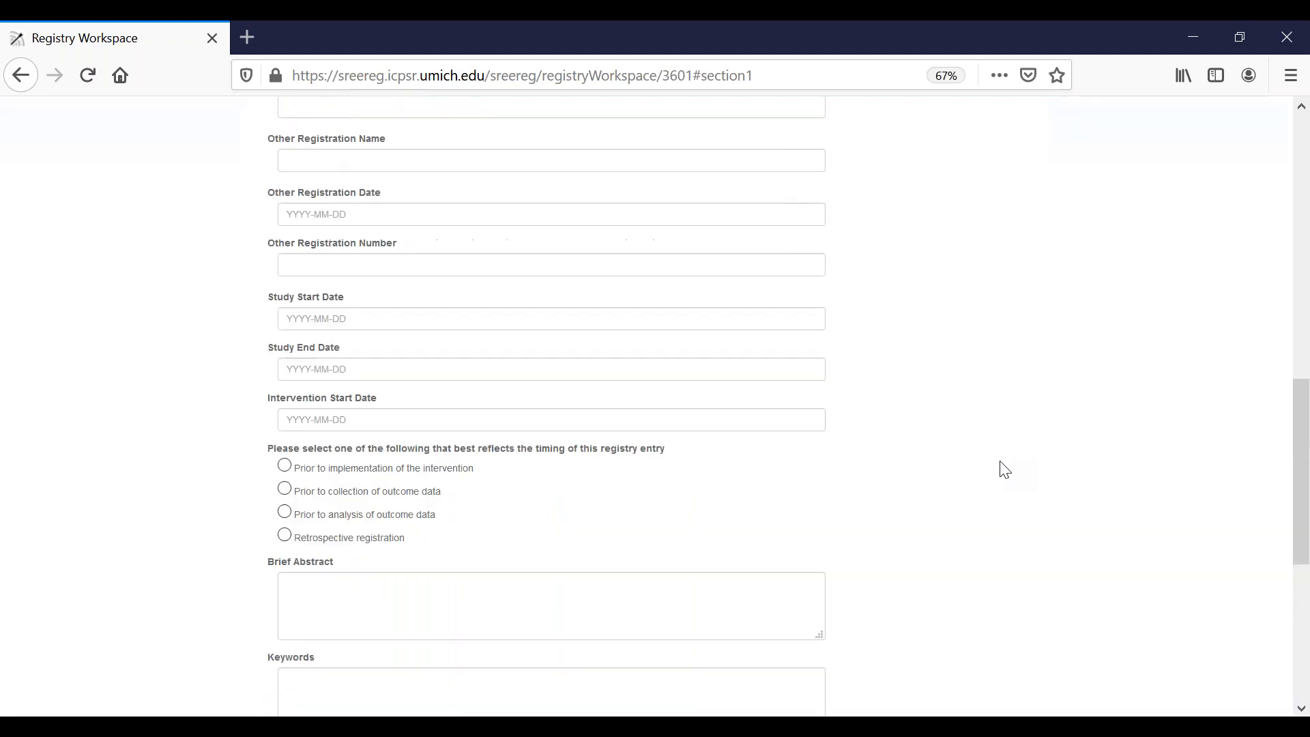
scroll(1004, 470, "up", 3)
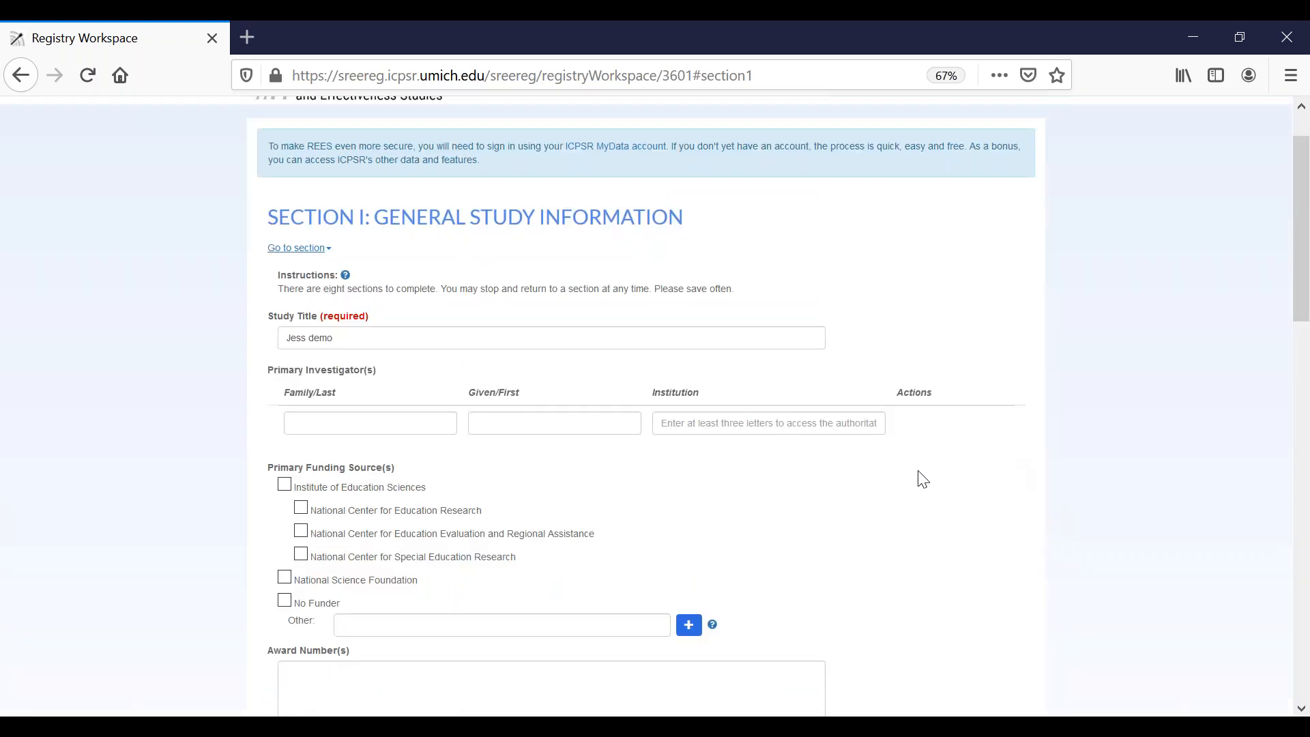
Step: Go to Section IV-B: Study Design (Input), then save the entry and return to the registry home page
left_click(327, 248)
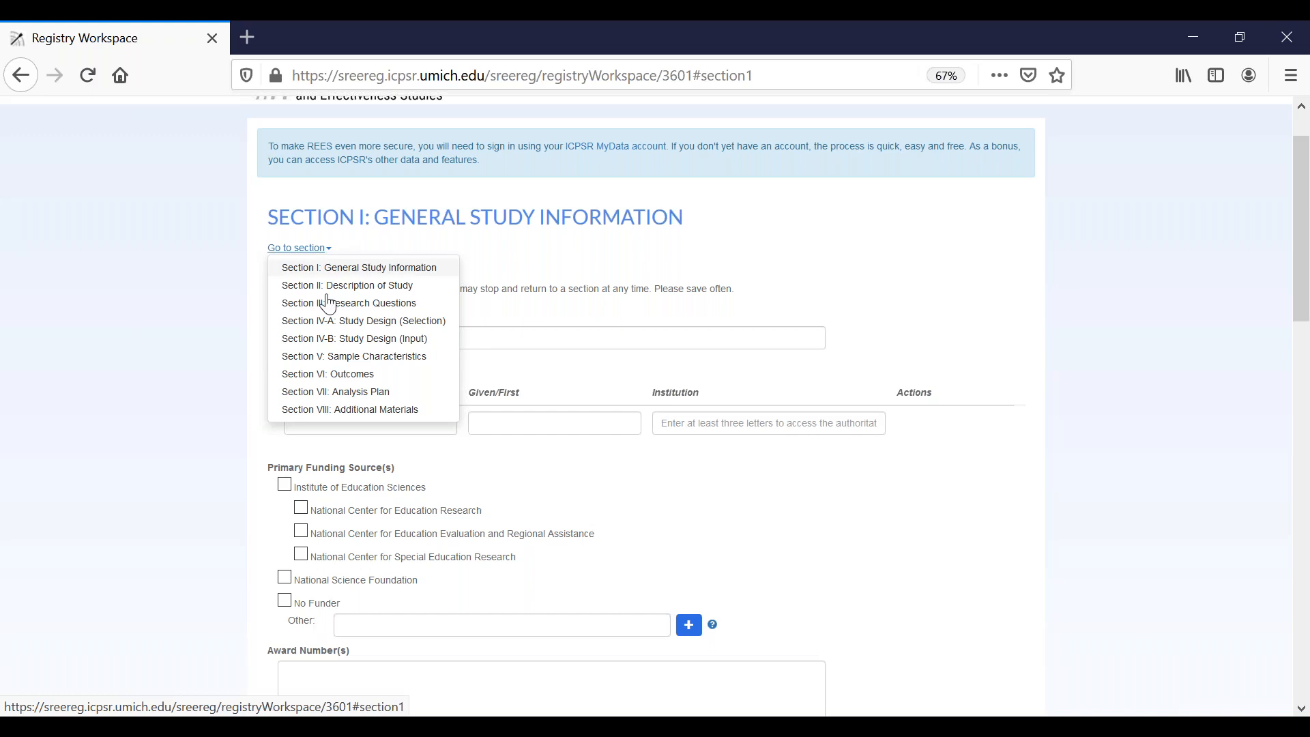
left_click(342, 348)
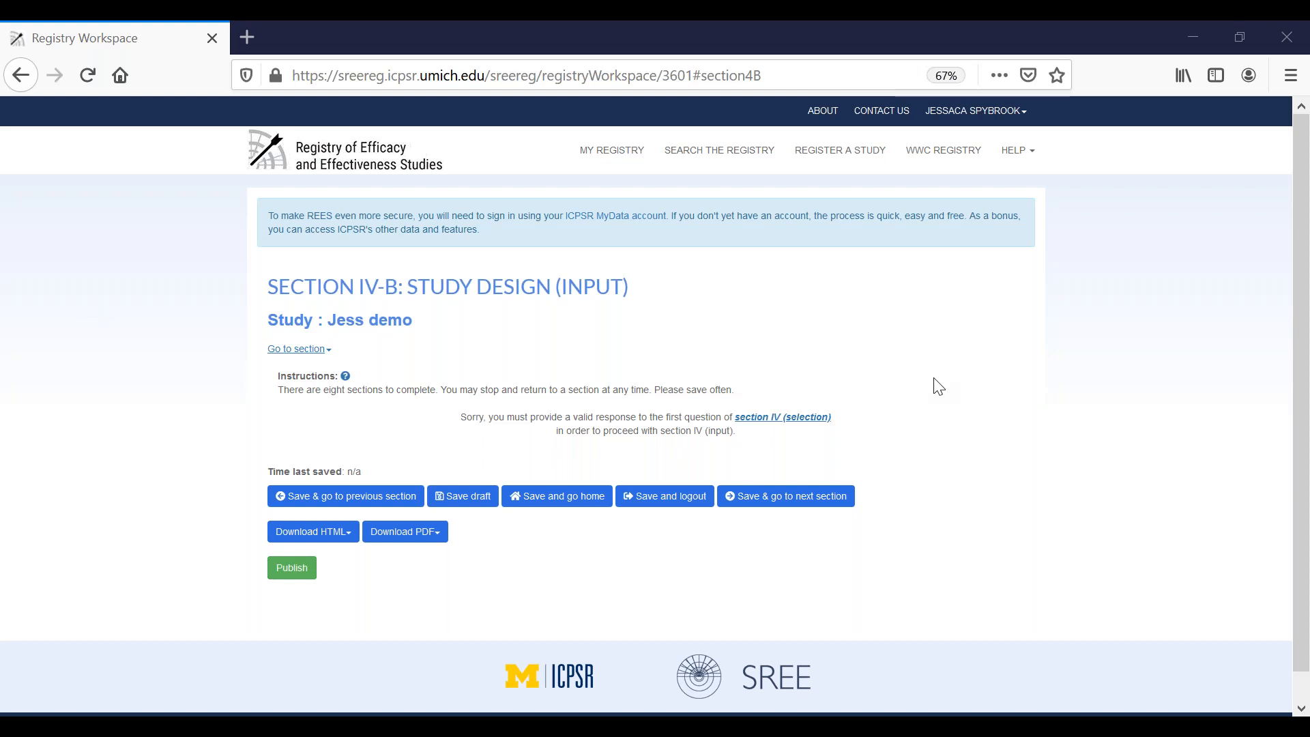
left_click(560, 504)
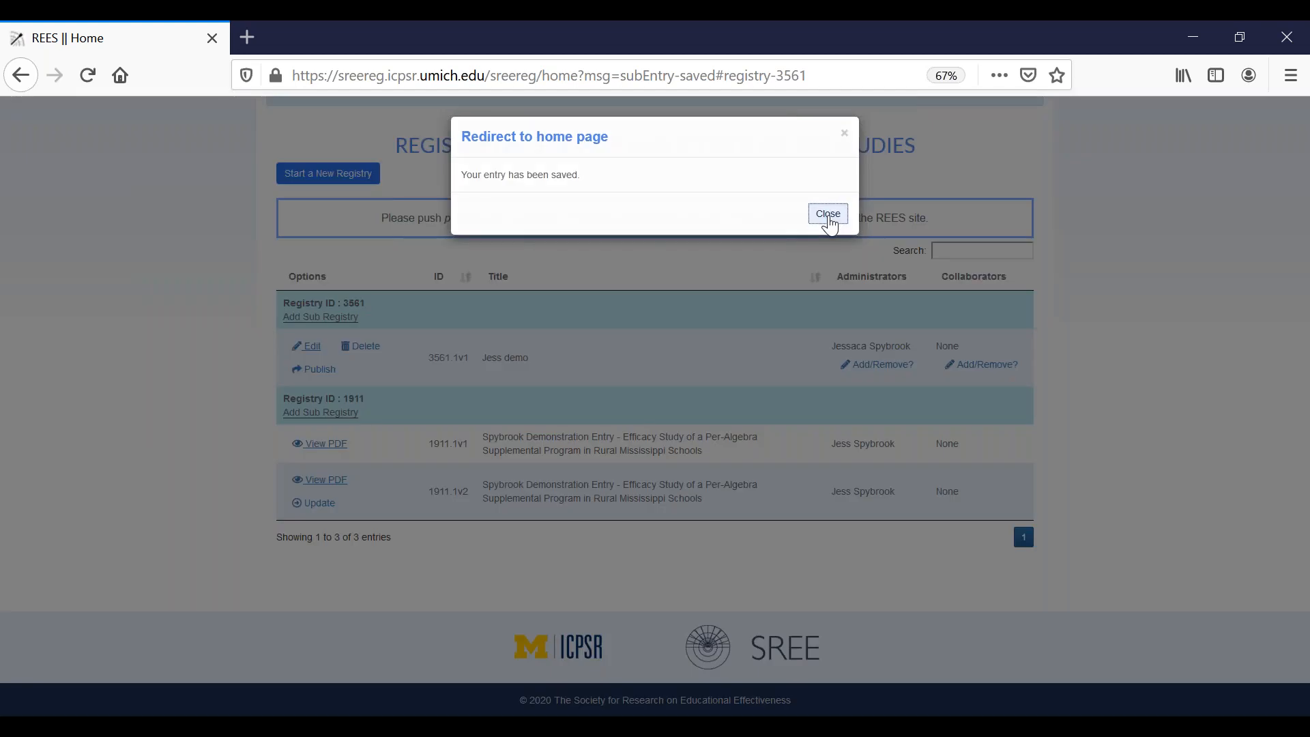
left_click(828, 215)
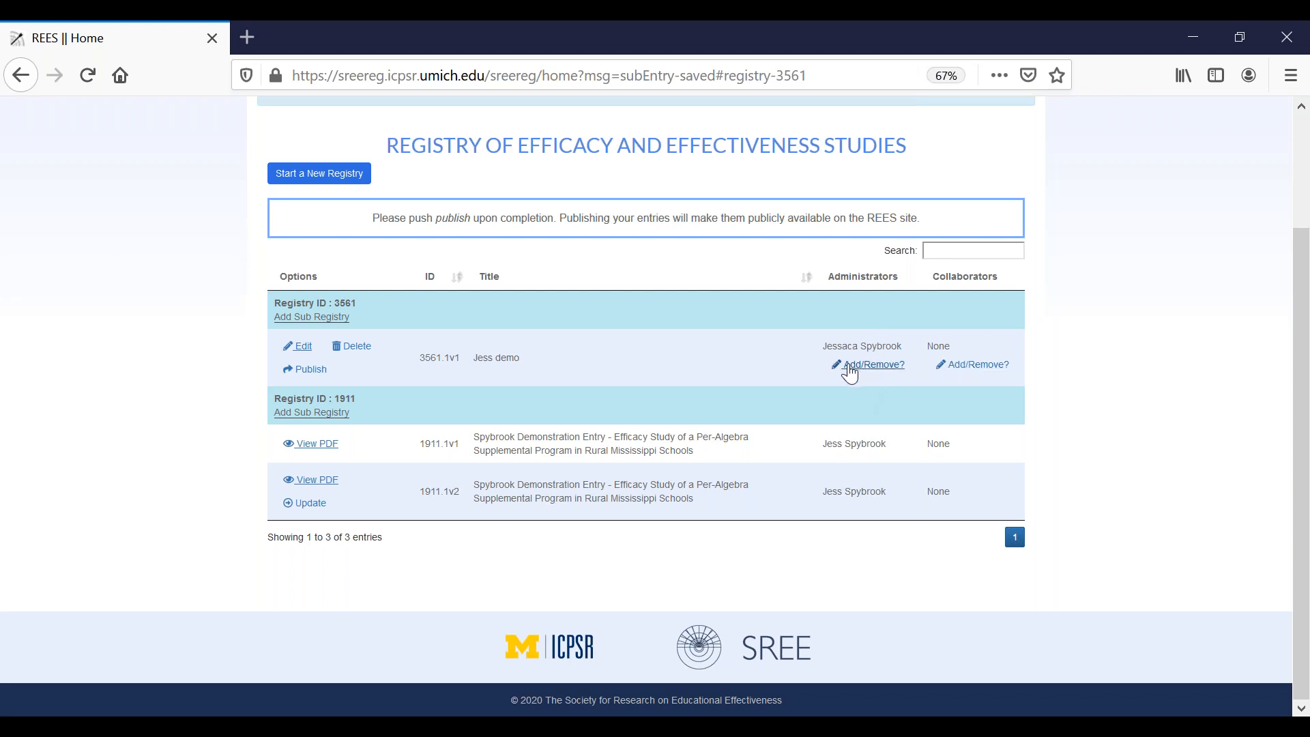
Step: View the publish dialog for the unpublished demo entry and close it without publishing
left_click(314, 375)
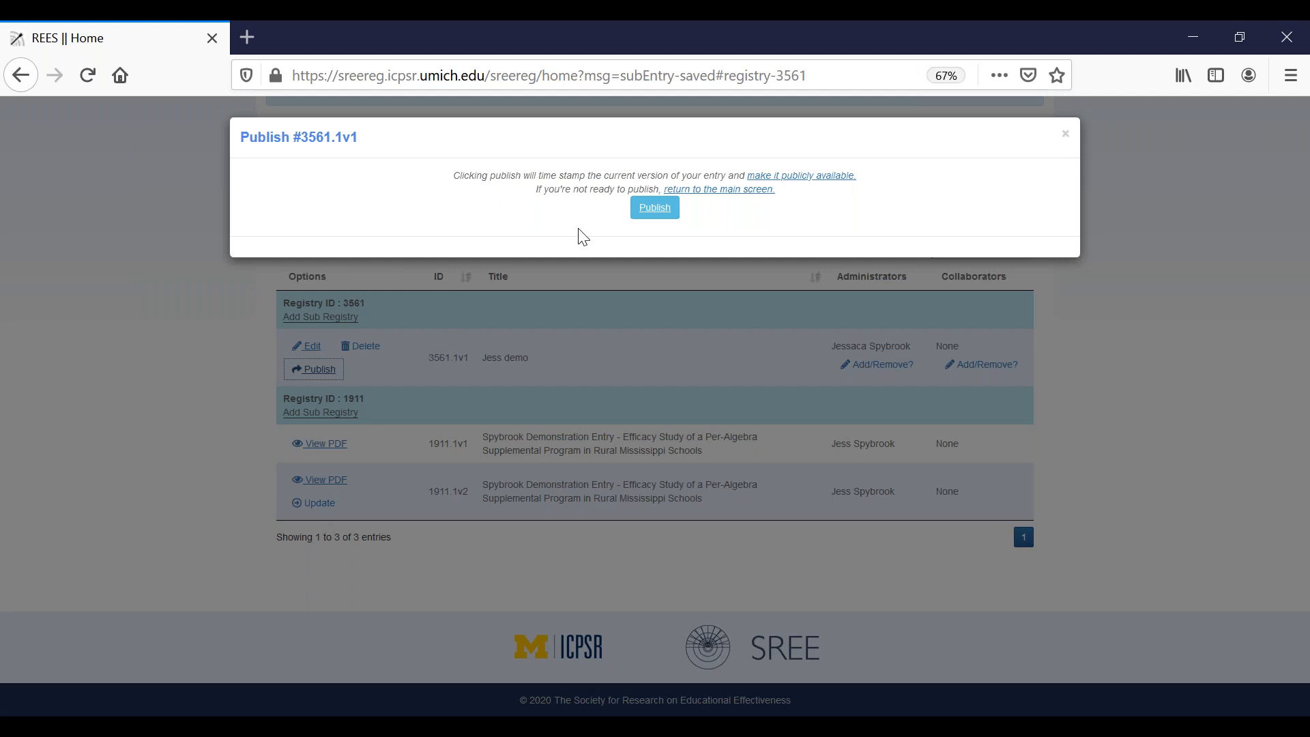
left_click(662, 216)
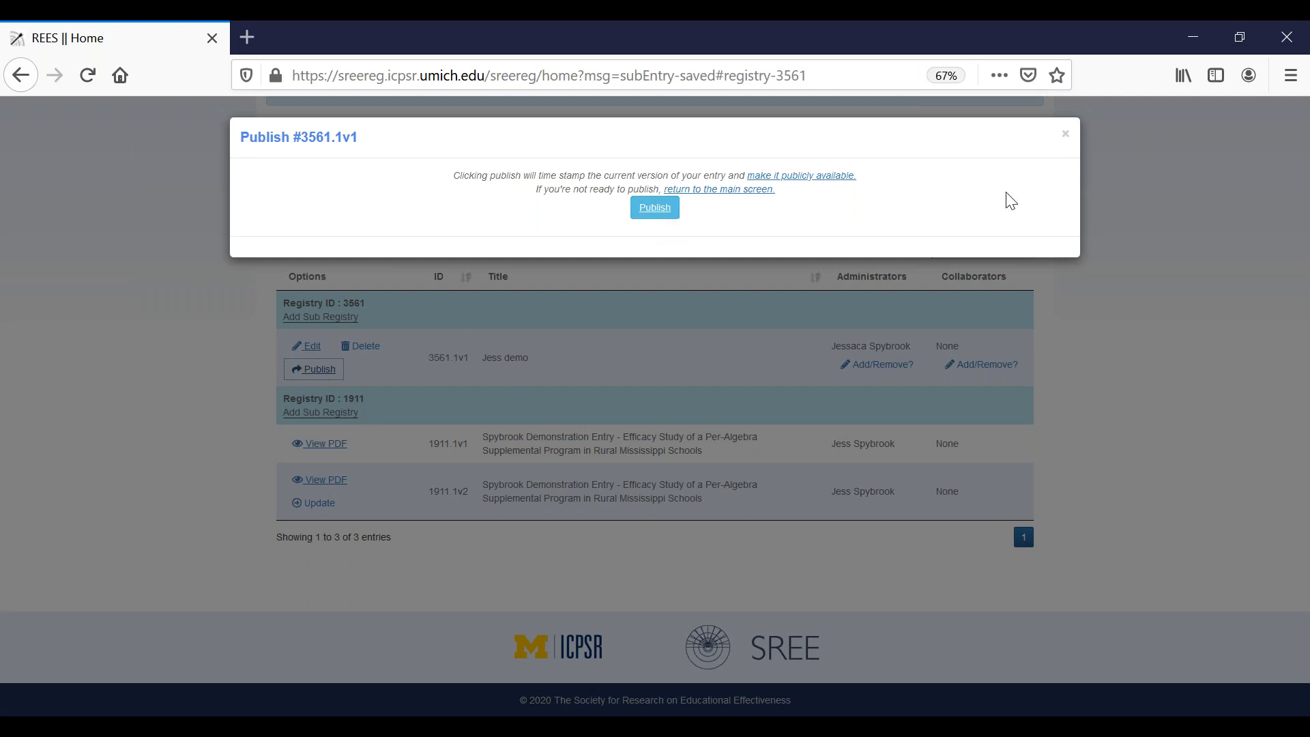
left_click(1064, 138)
left_click(1065, 136)
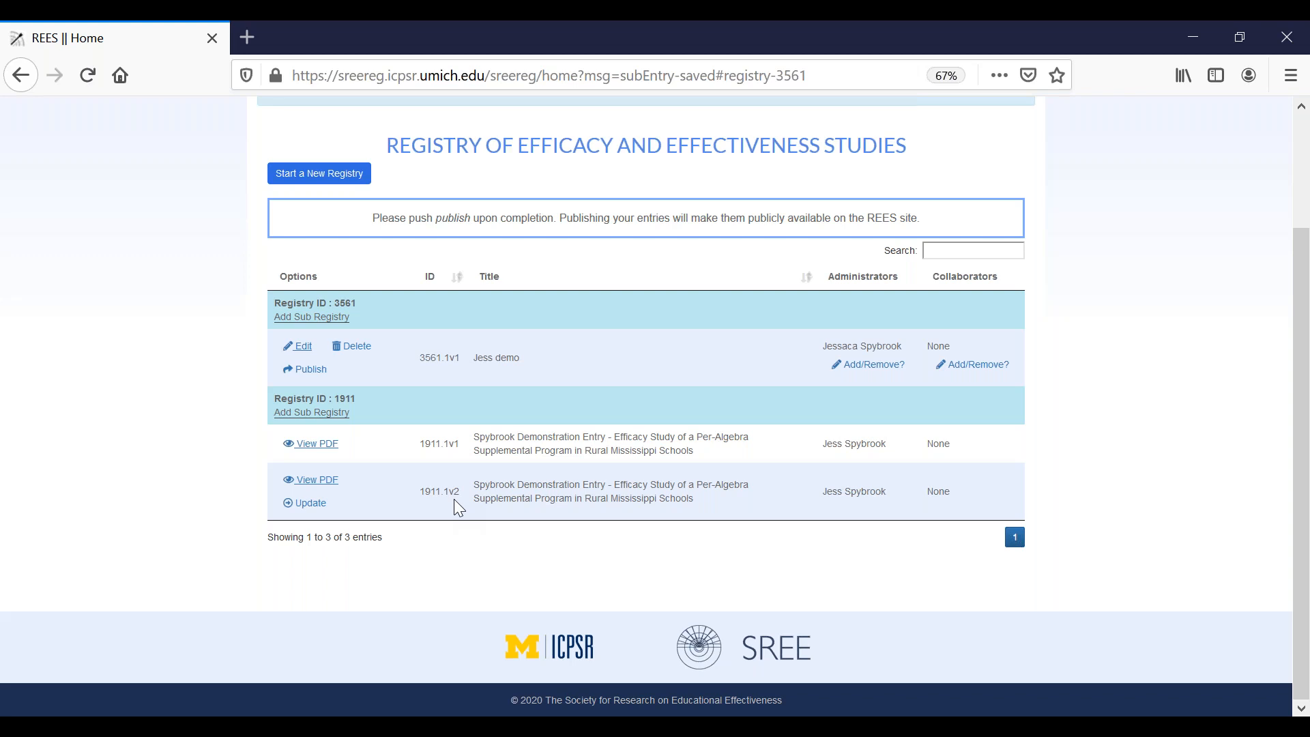
Step: View the PDF of the second version of the Per-Algebra Supplemental Program study and return to the registry home page
left_click(311, 486)
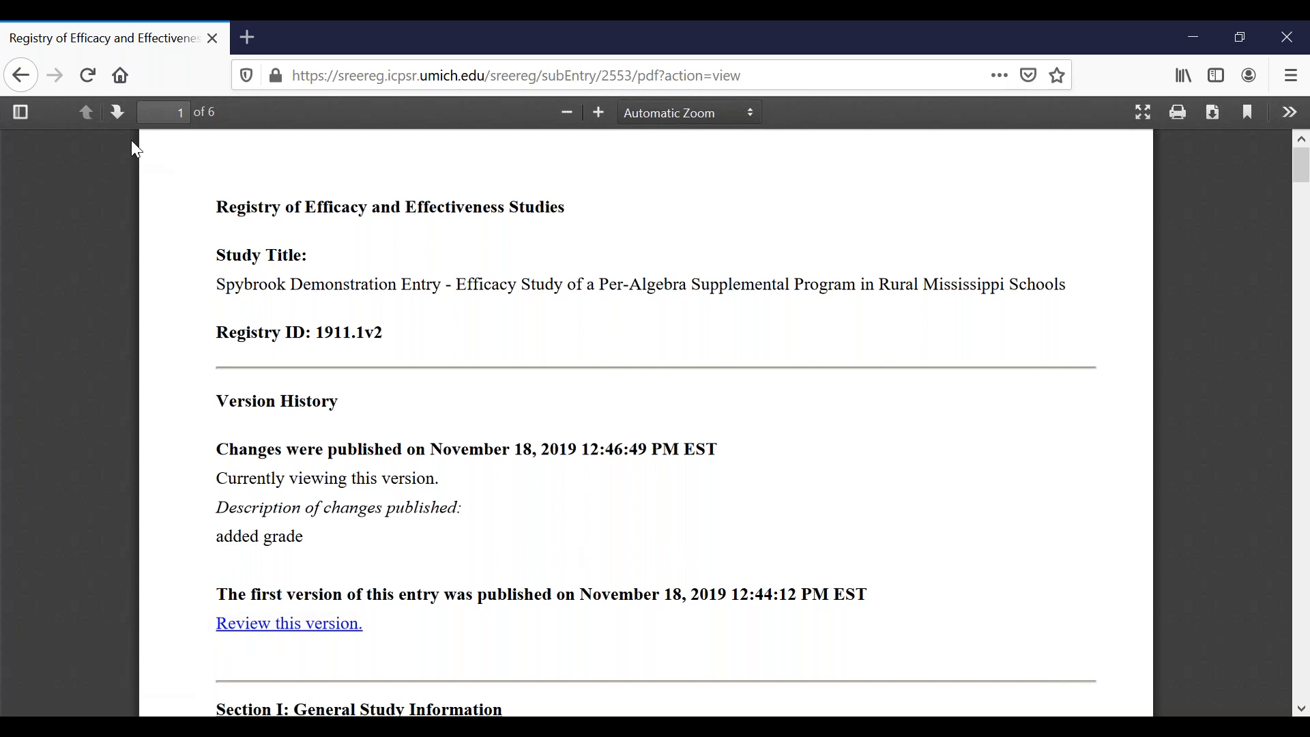
left_click(22, 77)
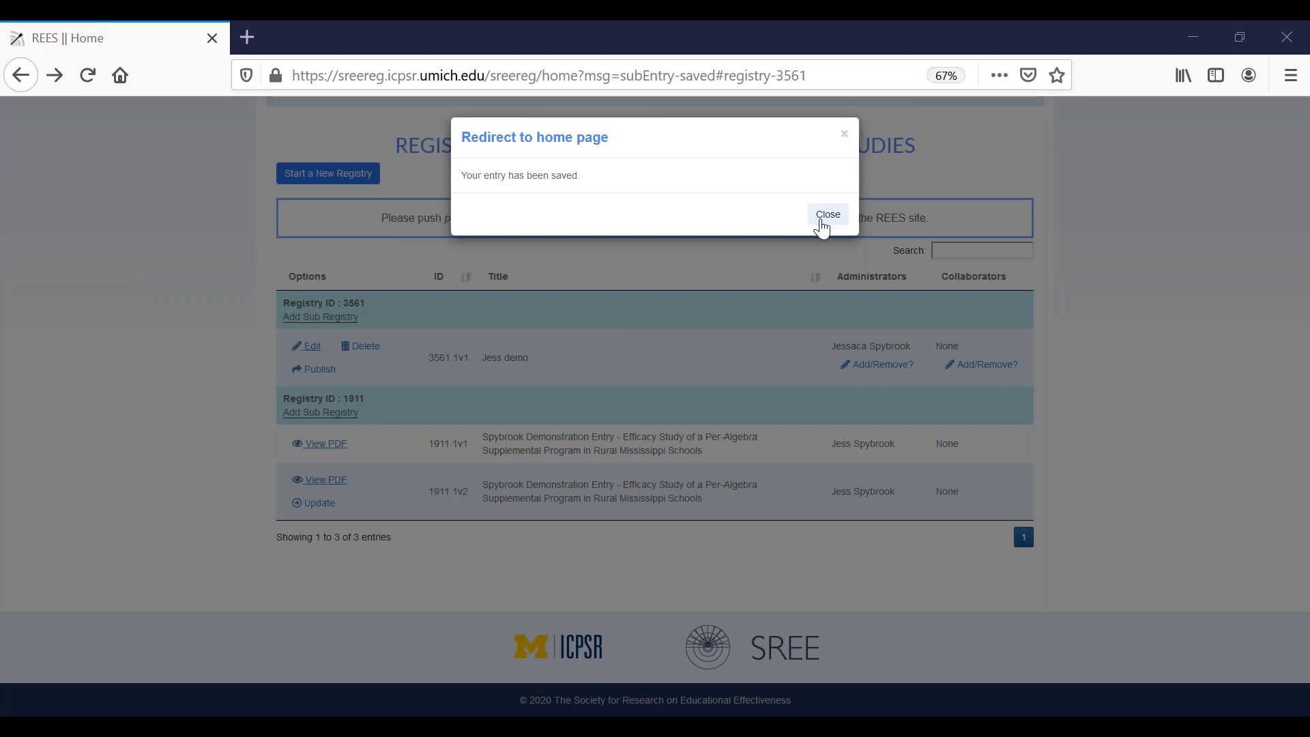
left_click(822, 219)
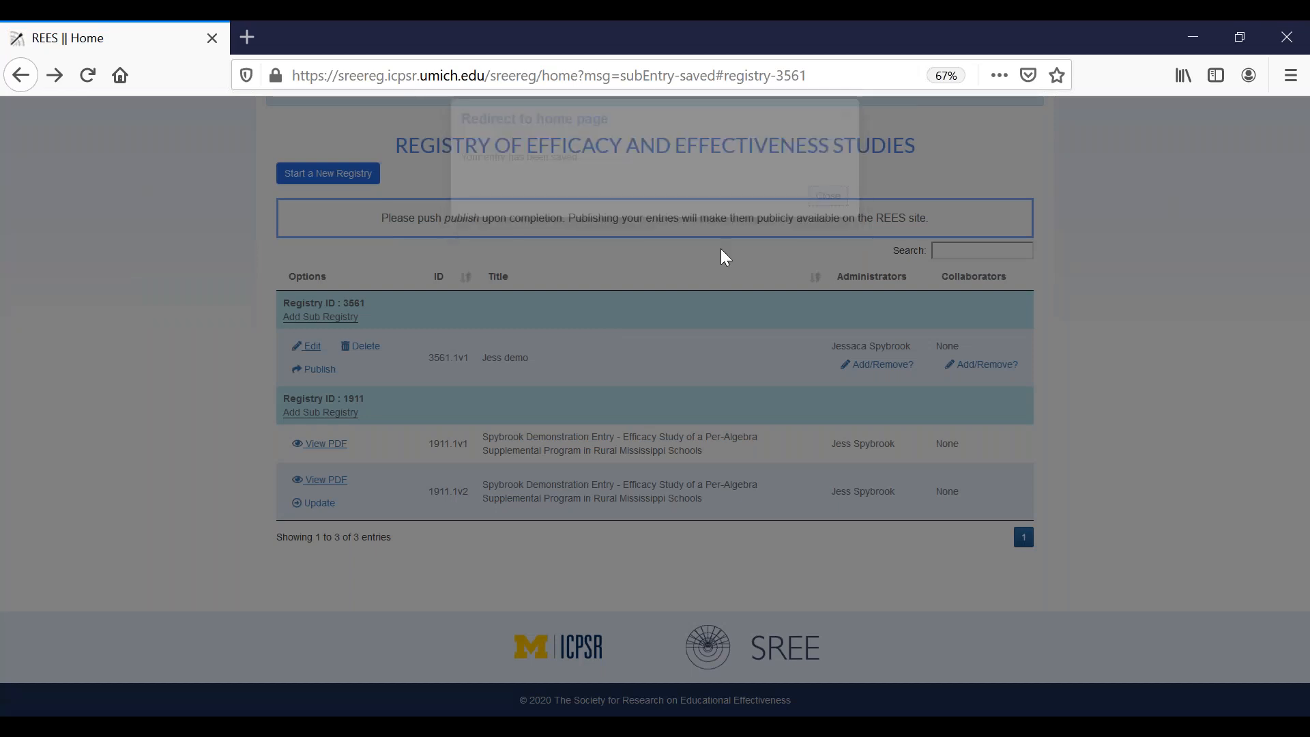
scroll(559, 406, "up", 2)
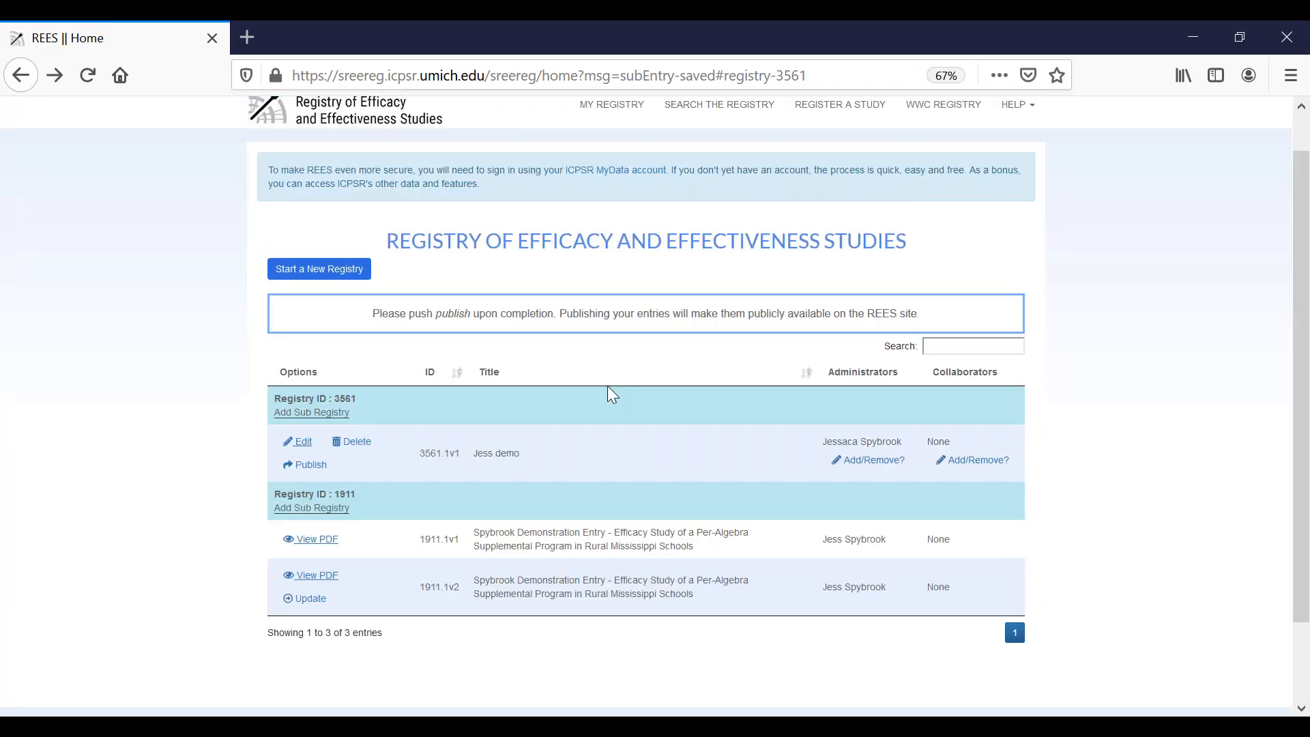
scroll(607, 386, "up", 1)
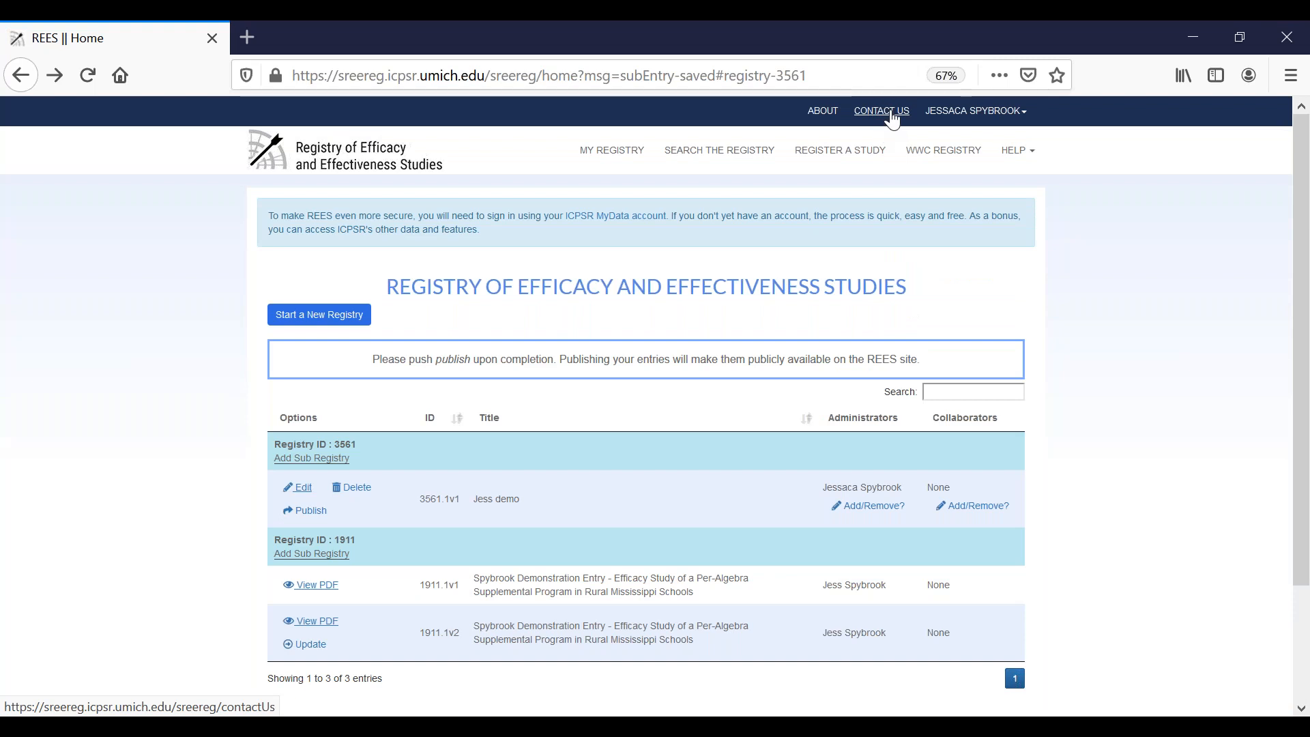